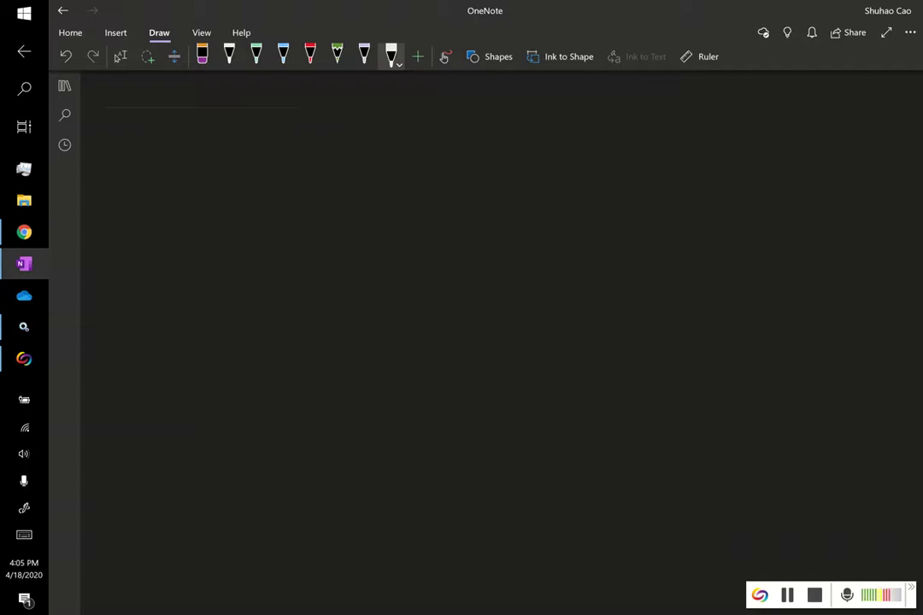
# - Handwrite "Write sth" in white ink near the top of the blank page
pyautogui.moveTo(143, 145); pyautogui.dragTo(179, 151)
pyautogui.moveTo(185, 176)
pyautogui.mouseDown()
pyautogui.moveTo(198, 164)
pyautogui.moveTo(213, 195)
pyautogui.mouseUp()
pyautogui.moveTo(232, 160); pyautogui.dragTo(229, 195)
pyautogui.moveTo(224, 171)
pyautogui.mouseDown()
pyautogui.moveTo(254, 167)
pyautogui.moveTo(289, 181)
pyautogui.mouseUp()
pyautogui.moveTo(352, 154)
pyautogui.mouseDown()
pyautogui.moveTo(342, 194)
pyautogui.moveTo(406, 193)
pyautogui.mouseUp()
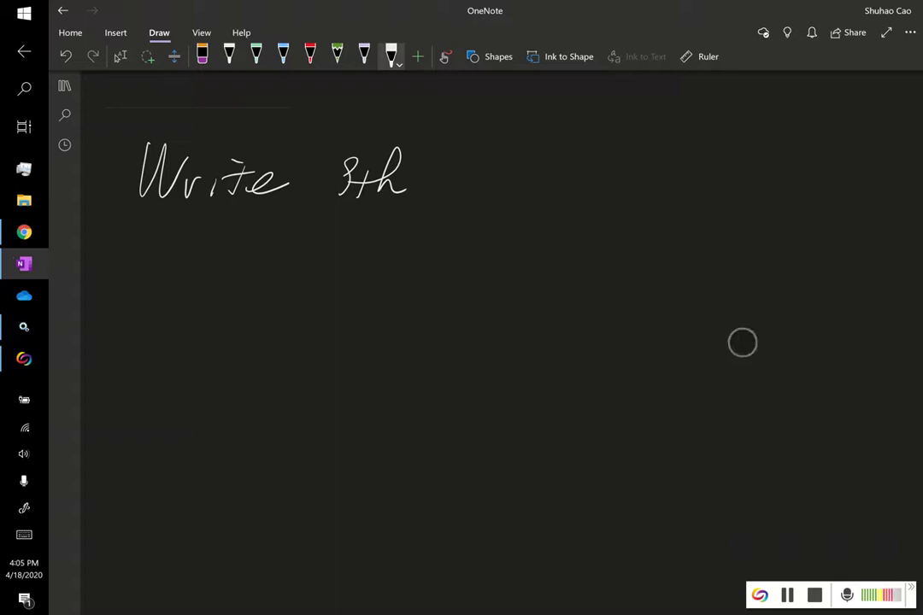
# - Handwrite "formula" in white ink beneath the first line, followed by a long horizontal stroke
pyautogui.click(628, 387)
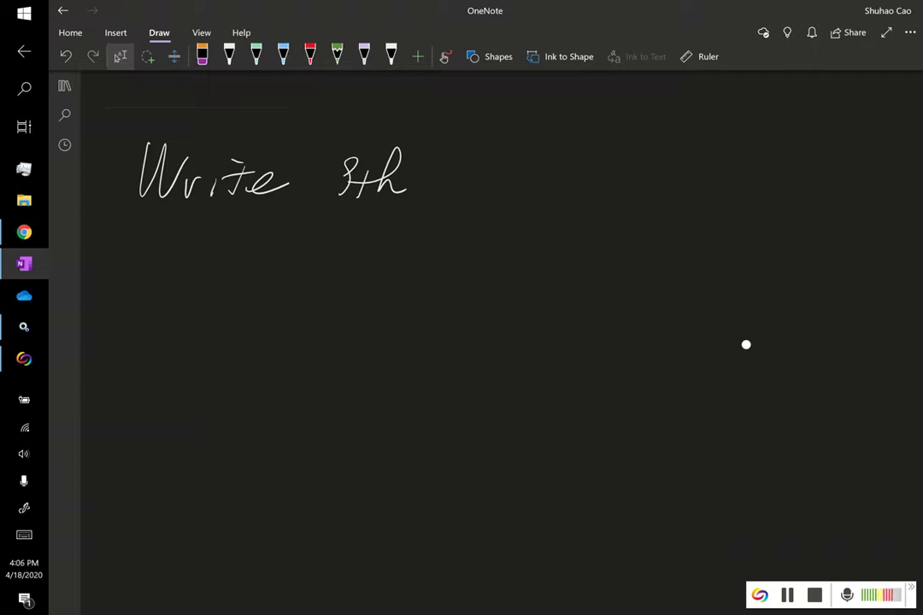
pyautogui.click(391, 57)
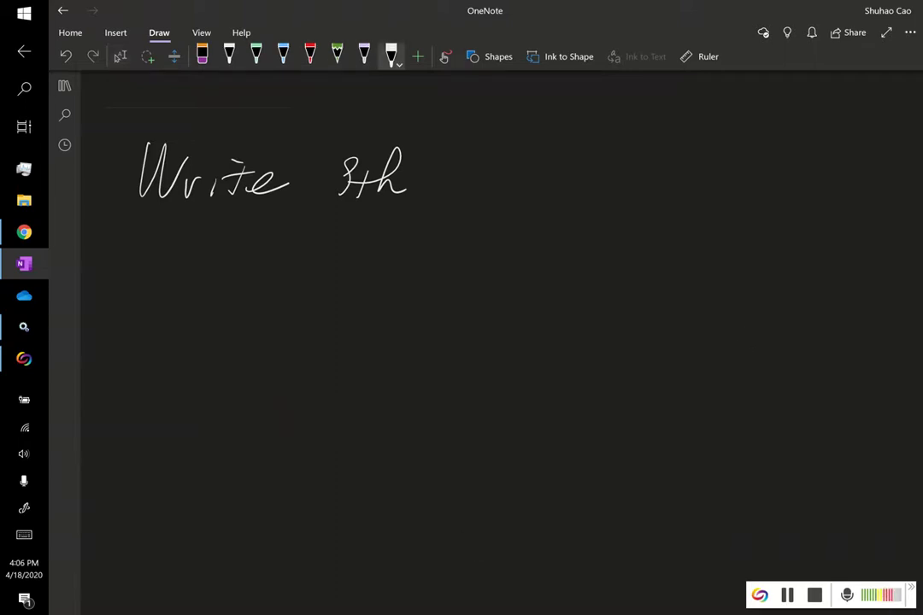
pyautogui.moveTo(179, 278)
pyautogui.mouseDown()
pyautogui.moveTo(155, 326)
pyautogui.moveTo(214, 295)
pyautogui.moveTo(270, 292)
pyautogui.moveTo(279, 305)
pyautogui.moveTo(570, 303)
pyautogui.mouseUp()
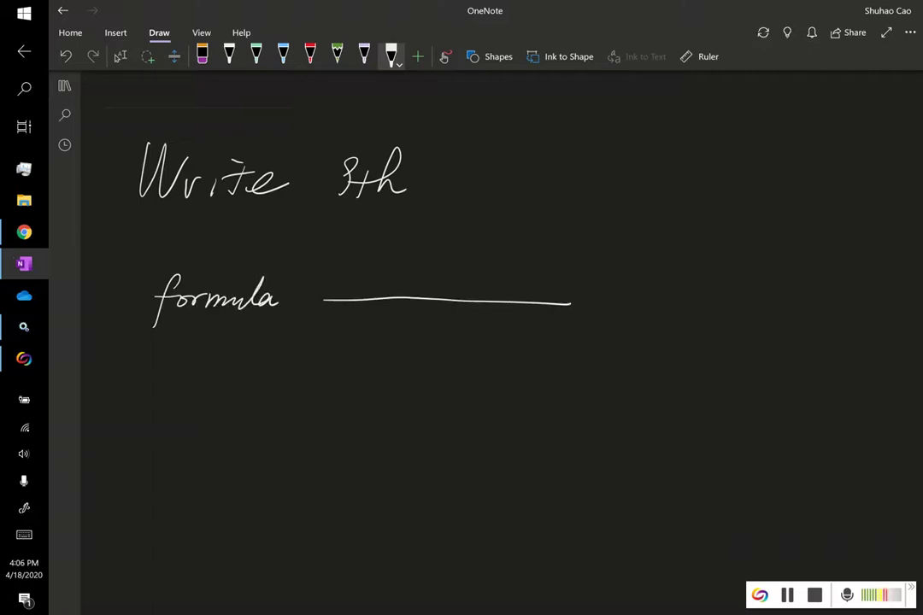
pyautogui.press('Escape')
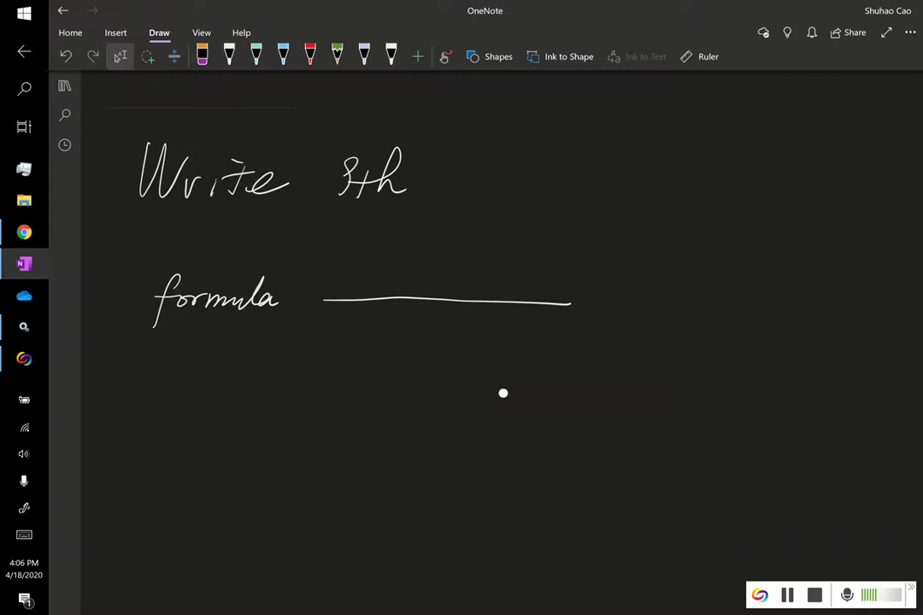
# - Switch to Services and view the properties of the Touch Keyboard and Handwriting Panel Service, leaving its settings as they are
pyautogui.click(24, 326)
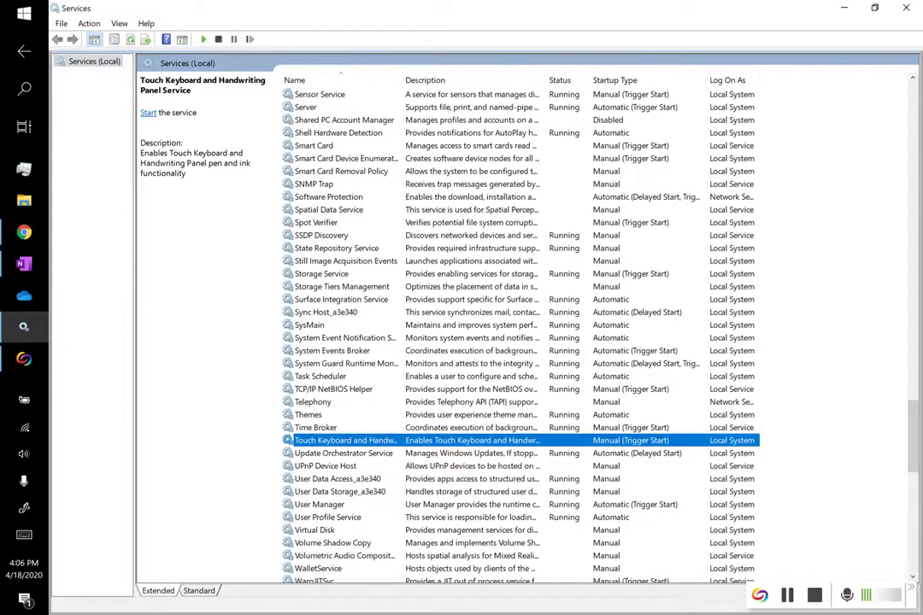
pyautogui.scroll(-1, 869, 304)
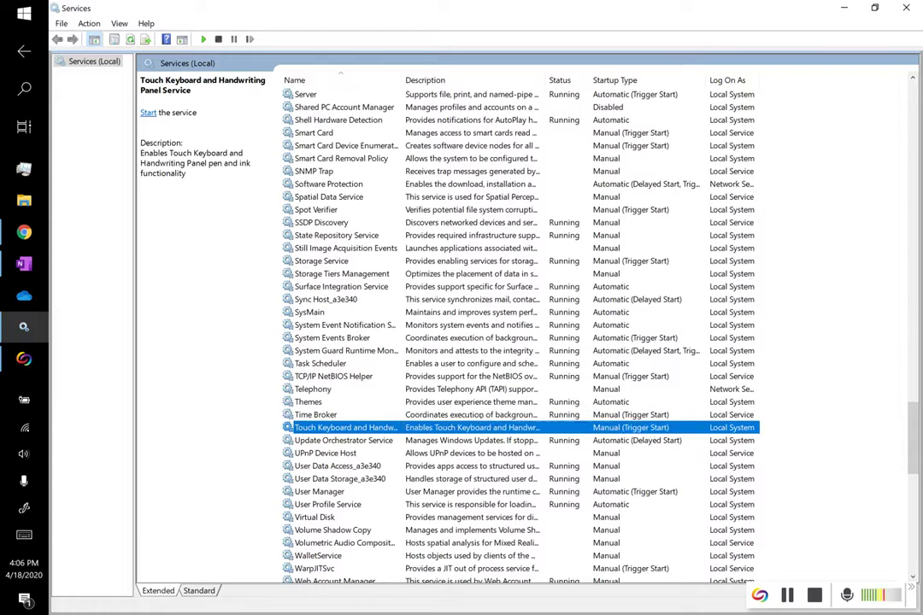
pyautogui.doubleClick(504, 427)
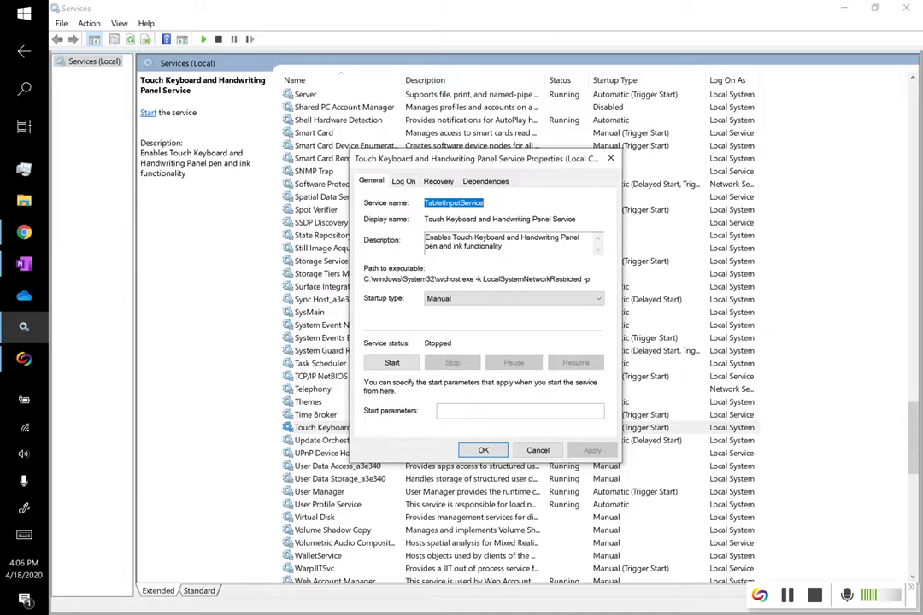
pyautogui.click(483, 451)
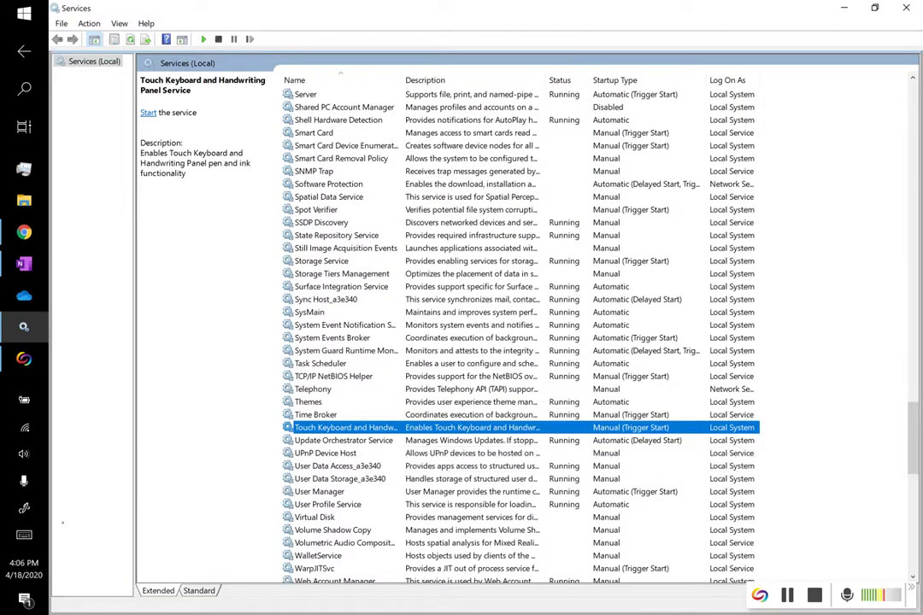
pyautogui.click(24, 481)
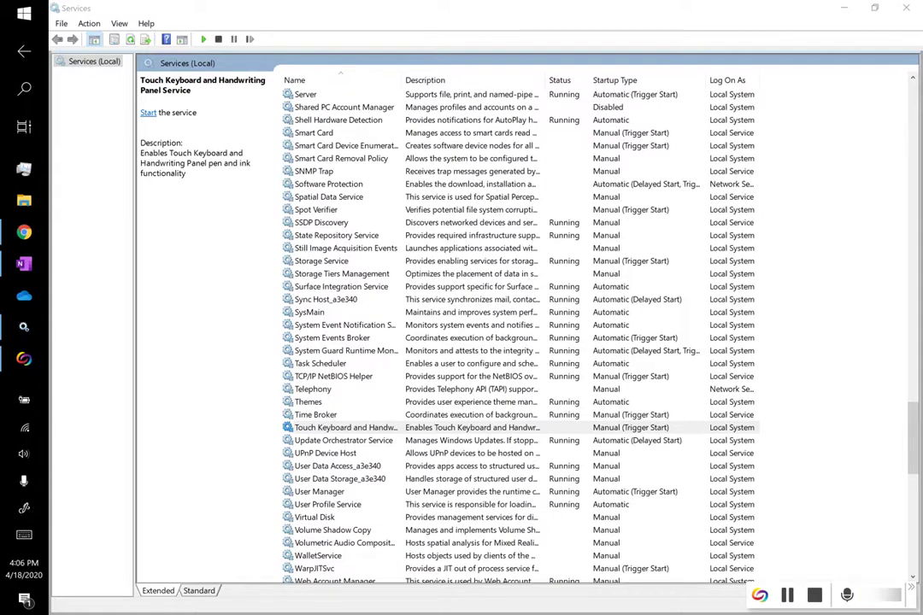
# - Return to OneNote, enter the text "sth" below "formula" with the touch keyboard, and dismiss the keyboard
pyautogui.click(24, 263)
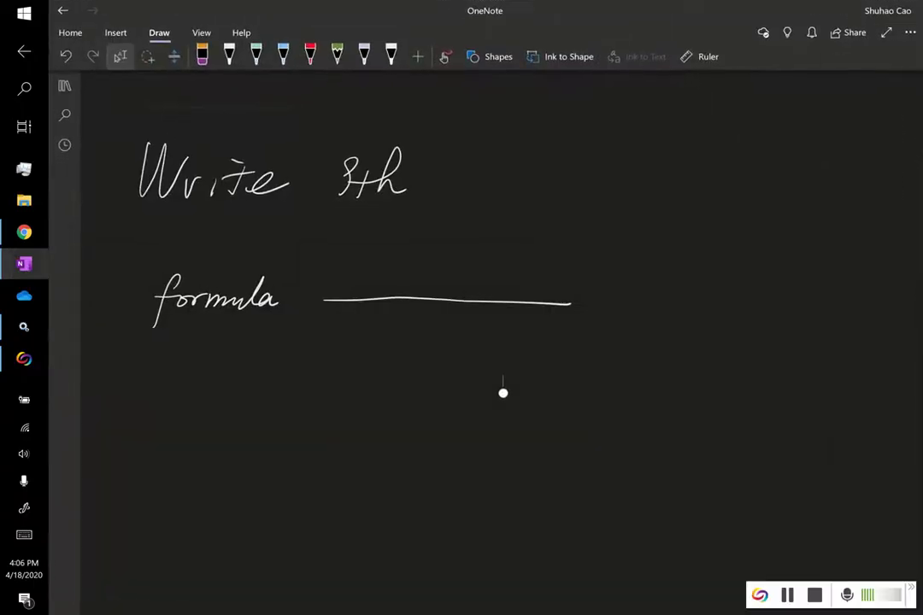
pyautogui.scroll(-2, 799, 373)
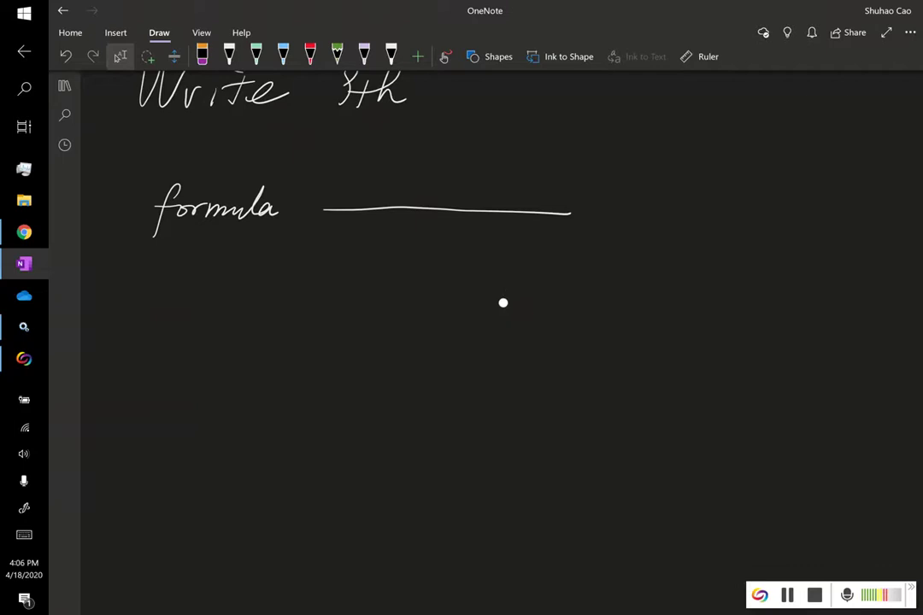
pyautogui.click(164, 297)
pyautogui.click(24, 535)
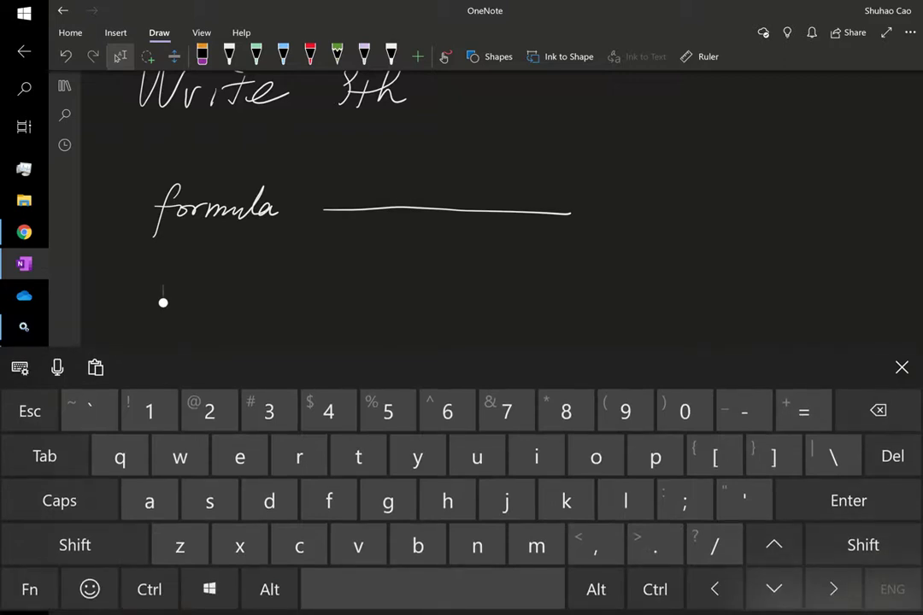
pyautogui.write('sth')
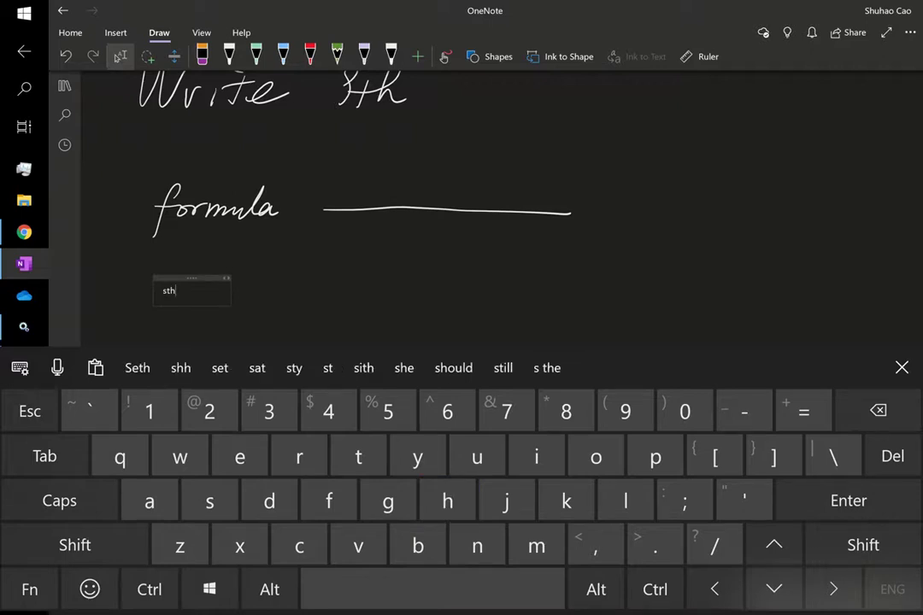
pyautogui.click(772, 268)
pyautogui.moveTo(778, 286); pyautogui.dragTo(782, 217)
pyautogui.click(901, 367)
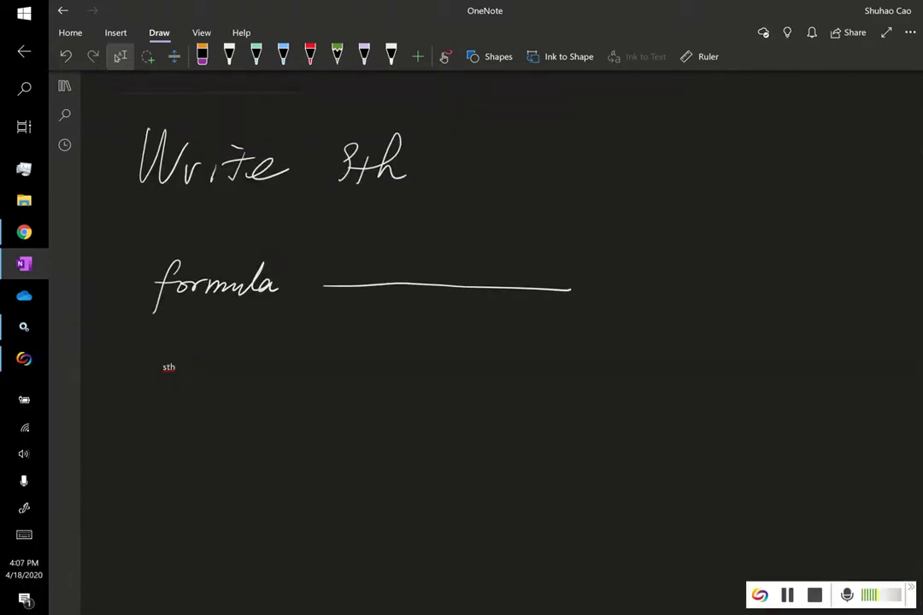
# - Test whether the touch keyboard opens when the text cursor is placed on an empty page area, and dismiss it
pyautogui.moveTo(854, 394); pyautogui.dragTo(871, 305)
pyautogui.moveTo(793, 401); pyautogui.dragTo(793, 316)
pyautogui.click(17, 542)
pyautogui.click(901, 372)
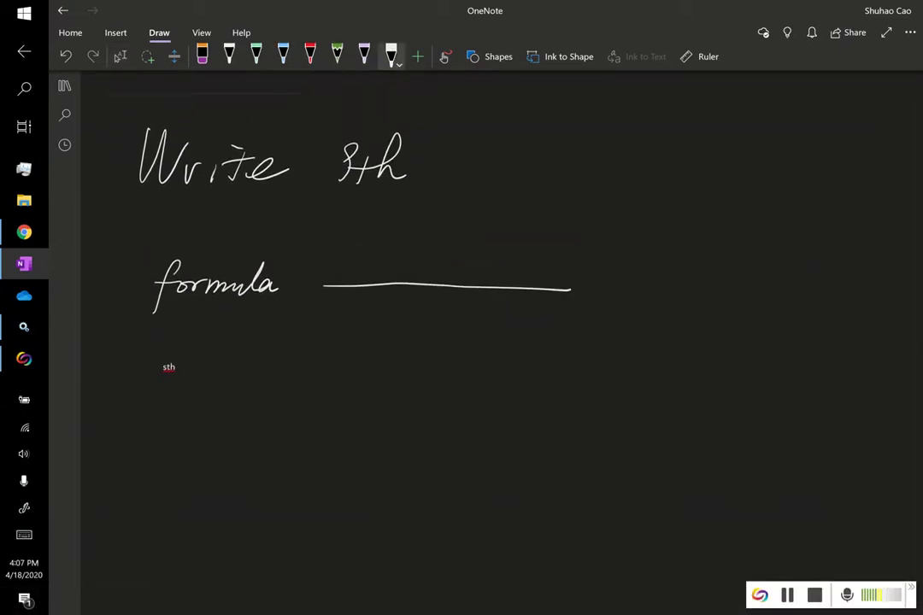
pyautogui.click(518, 523)
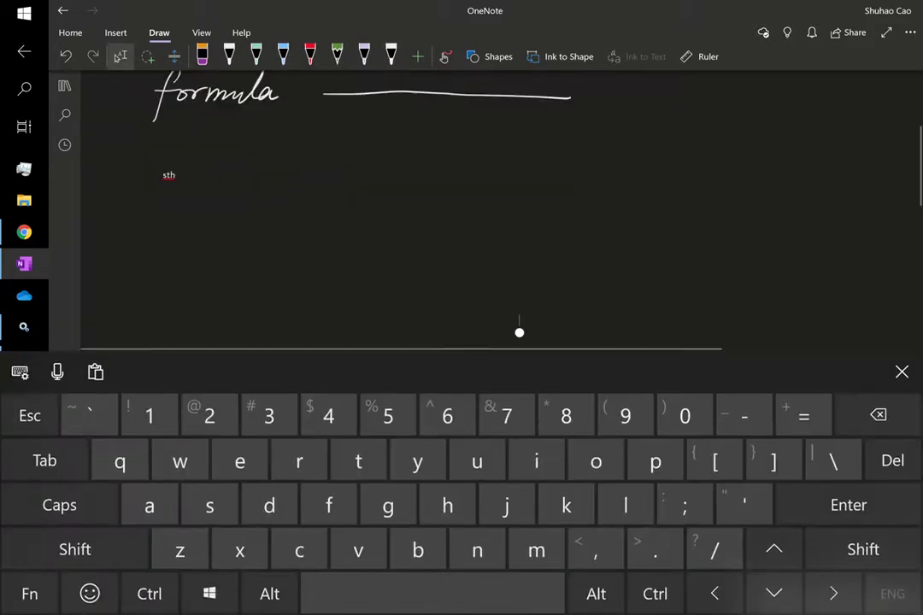
pyautogui.click(901, 373)
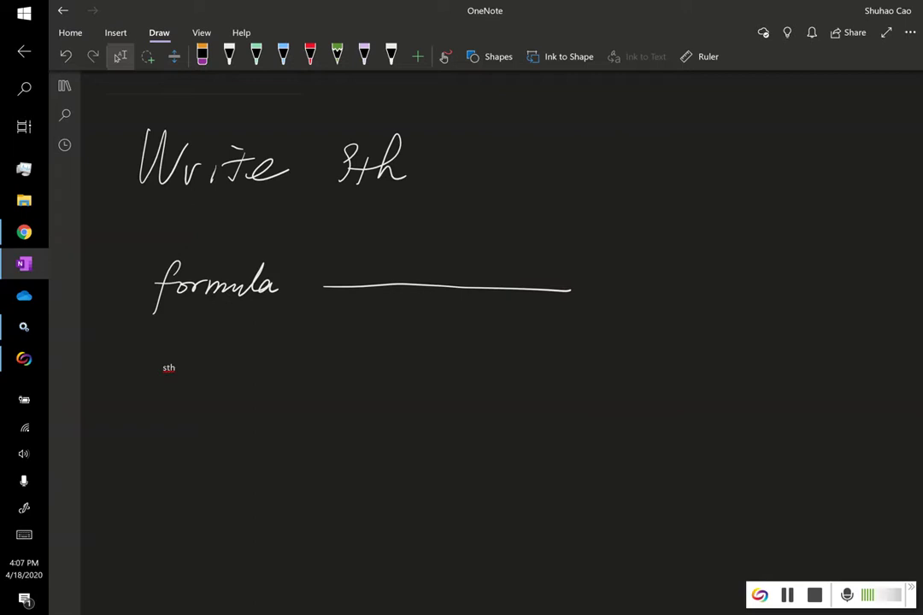
# - Handwrite "Why this happens?" with the white pen below the typed "sth"
pyautogui.click(391, 56)
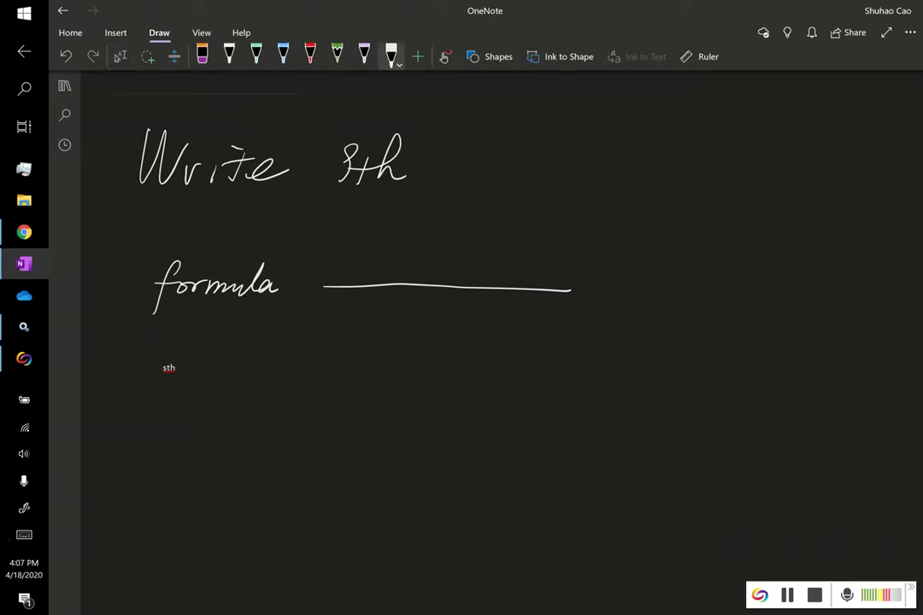
pyautogui.moveTo(177, 417)
pyautogui.mouseDown()
pyautogui.moveTo(231, 440)
pyautogui.moveTo(422, 449)
pyautogui.mouseUp()
pyautogui.moveTo(466, 395)
pyautogui.mouseDown()
pyautogui.moveTo(529, 444)
pyautogui.moveTo(555, 513)
pyautogui.moveTo(602, 444)
pyautogui.moveTo(675, 453)
pyautogui.moveTo(696, 478)
pyautogui.mouseUp()
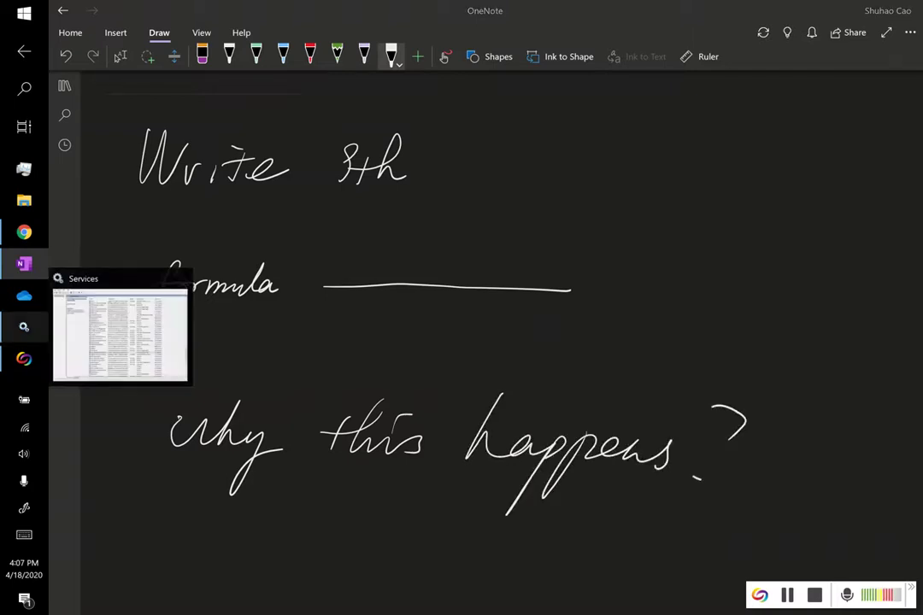
# - Switch to Services and check the startup type, status and description of the Touch Keyboard and Handwriting Panel Service, cancelling its properties each time
pyautogui.click(23, 326)
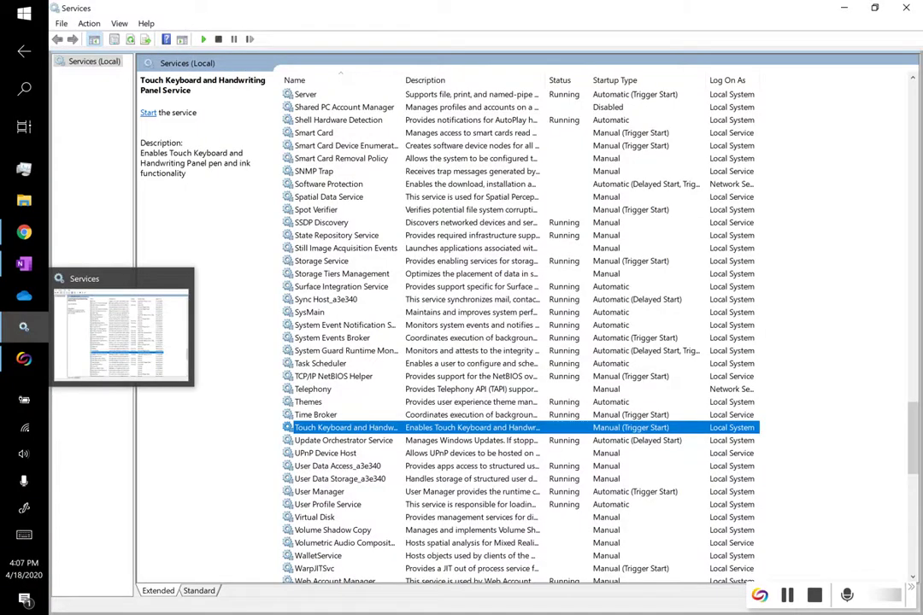
pyautogui.scroll(-2, 851, 391)
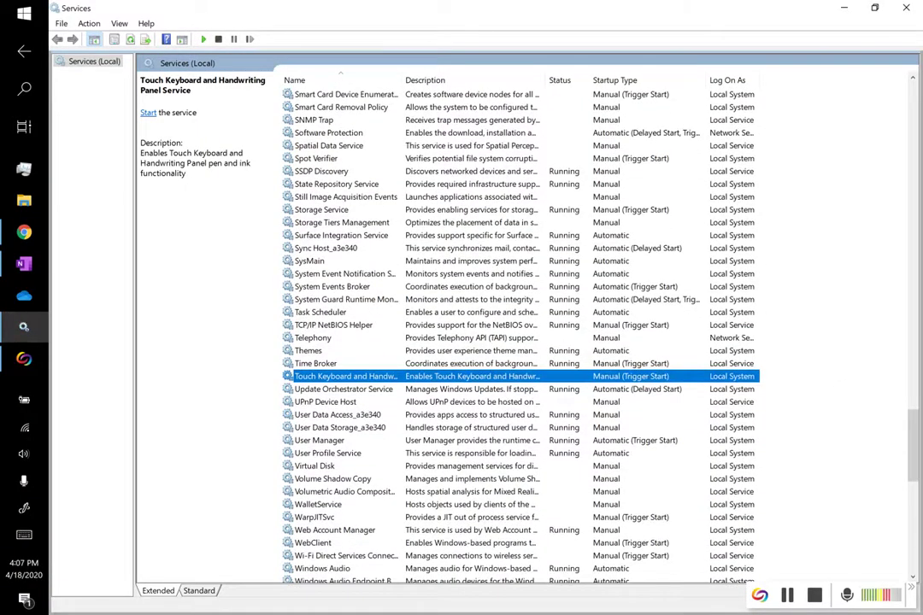
pyautogui.doubleClick(380, 376)
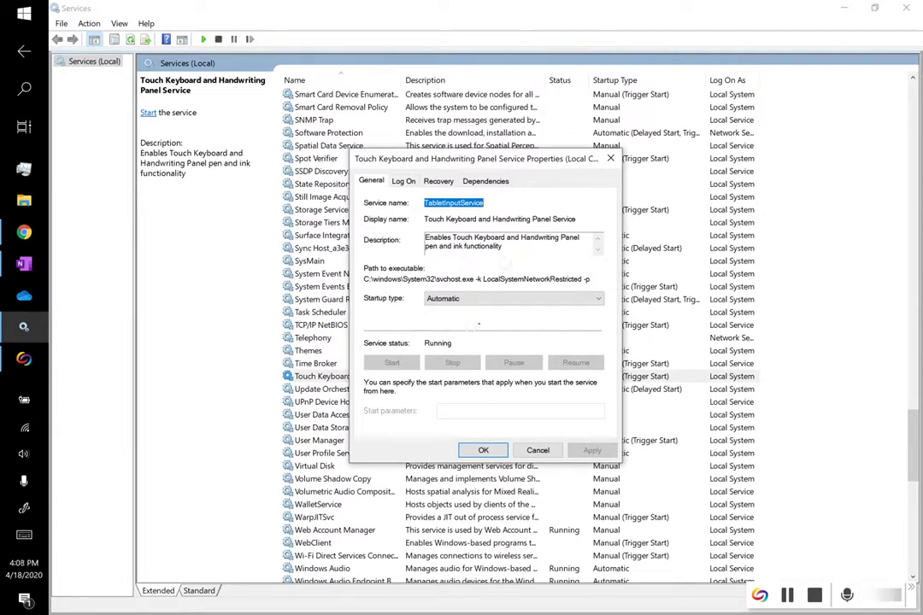
pyautogui.moveTo(425, 246)
pyautogui.mouseDown()
pyautogui.moveTo(406, 312)
pyautogui.moveTo(599, 338)
pyautogui.moveTo(521, 319)
pyautogui.moveTo(422, 315)
pyautogui.moveTo(539, 317)
pyautogui.mouseUp()
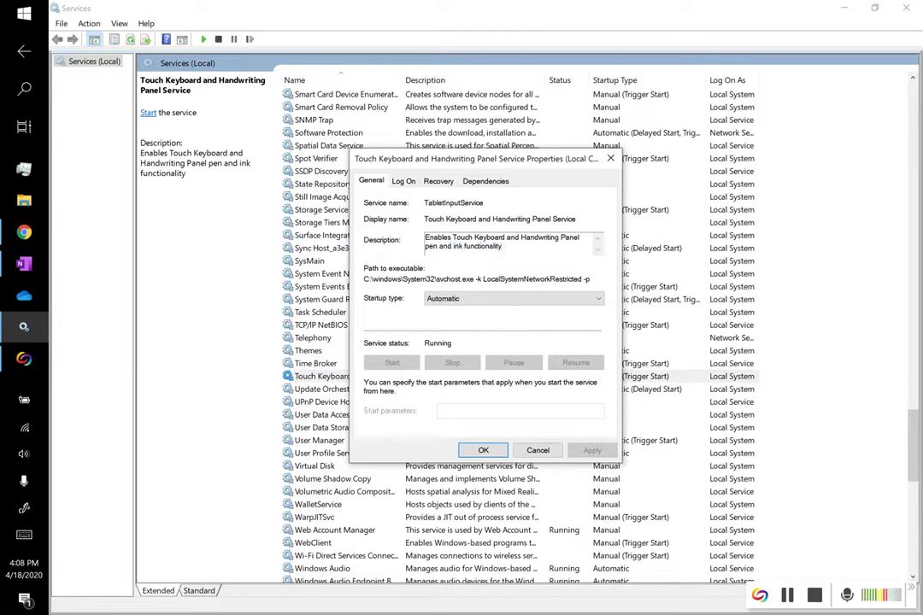
pyautogui.click(537, 451)
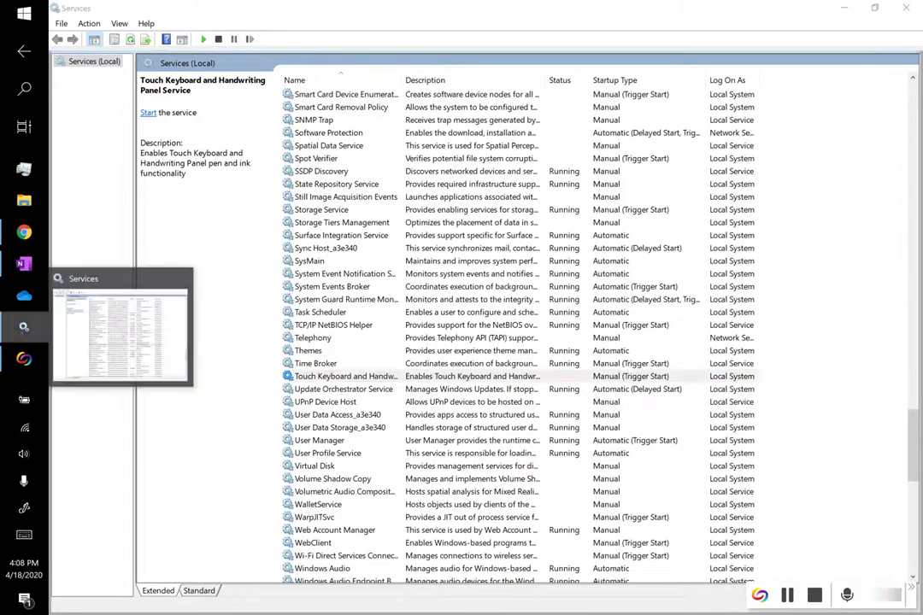
pyautogui.click(24, 359)
pyautogui.click(24, 359)
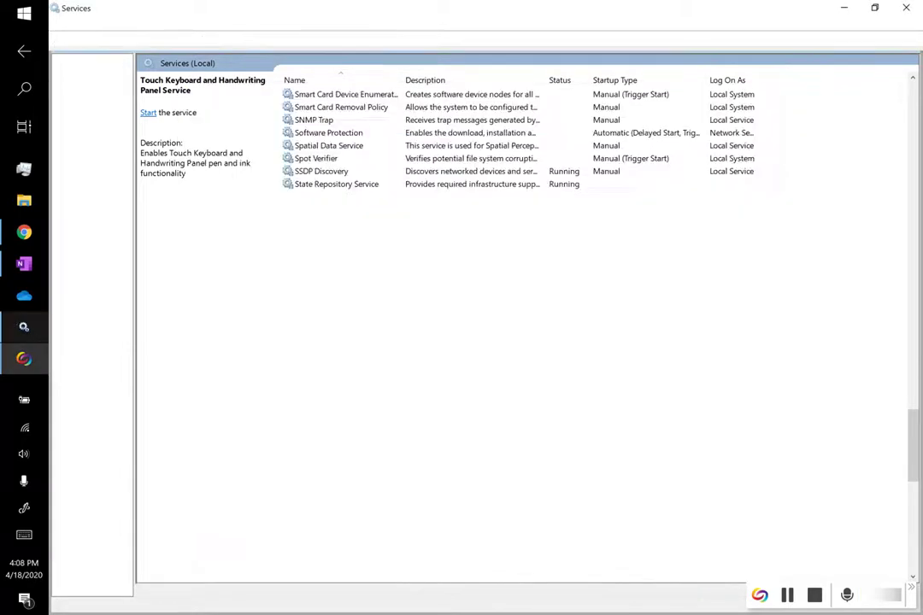
pyautogui.doubleClick(442, 376)
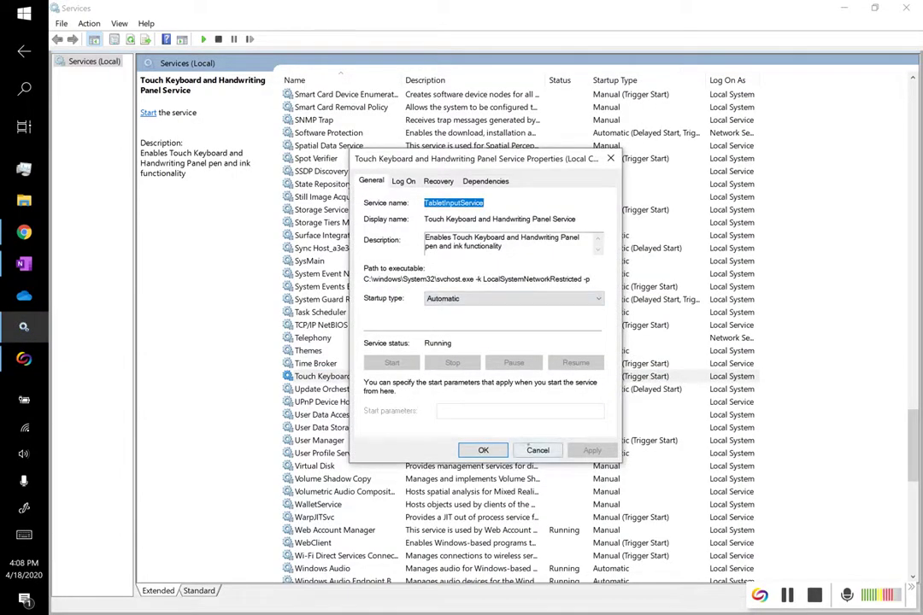
pyautogui.click(530, 448)
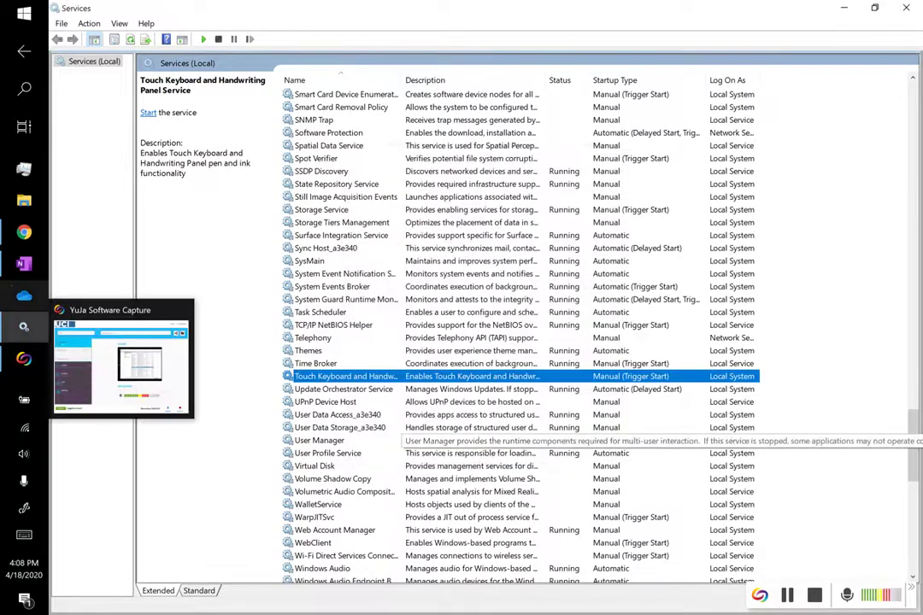
# - Return to OneNote, test text cursor placement beside the handwritten question, dismiss the touch keyboard, and reselect the white pen
pyautogui.moveTo(24, 265)
pyautogui.click(24, 233)
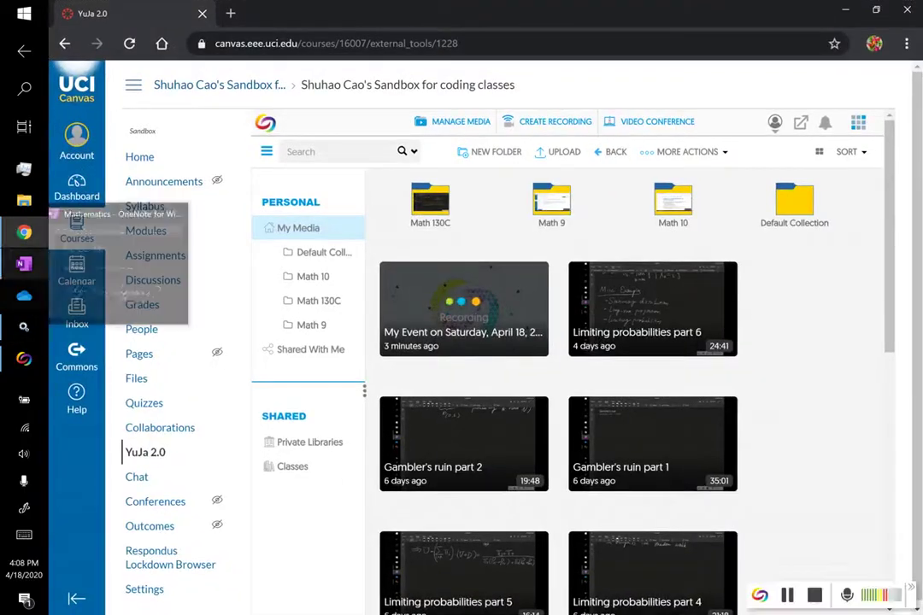
pyautogui.click(24, 264)
pyautogui.moveTo(870, 446); pyautogui.dragTo(874, 341)
pyautogui.click(120, 56)
pyautogui.click(863, 346)
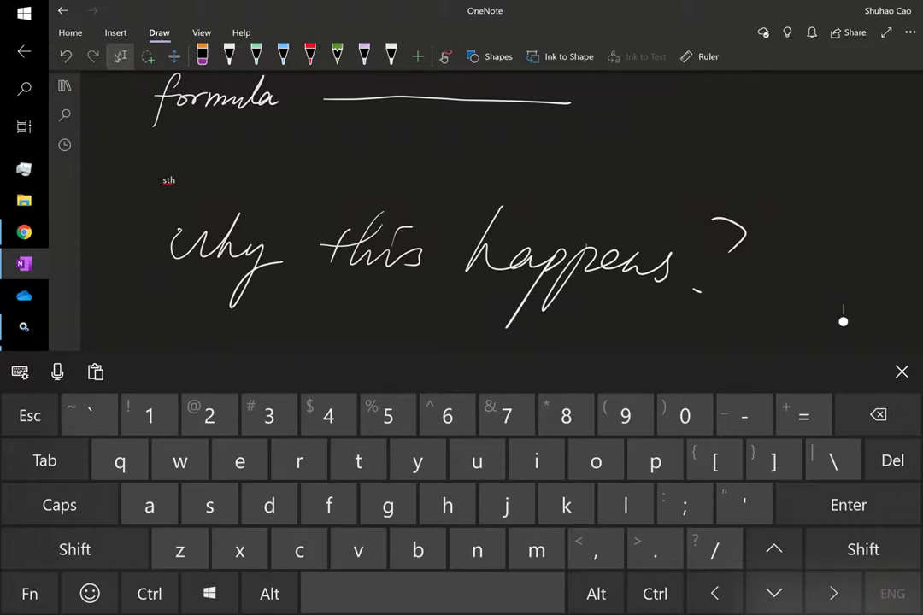
pyautogui.click(902, 372)
pyautogui.click(391, 56)
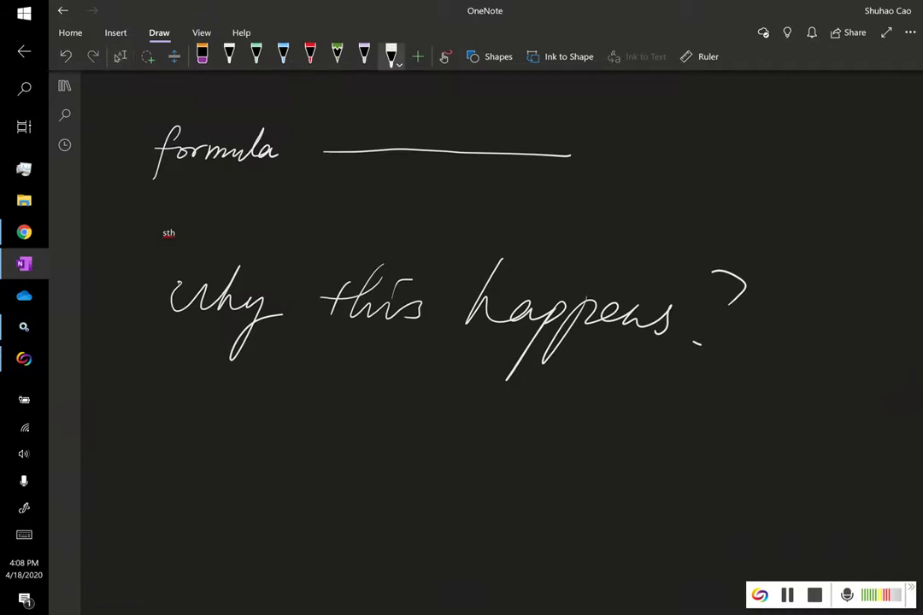